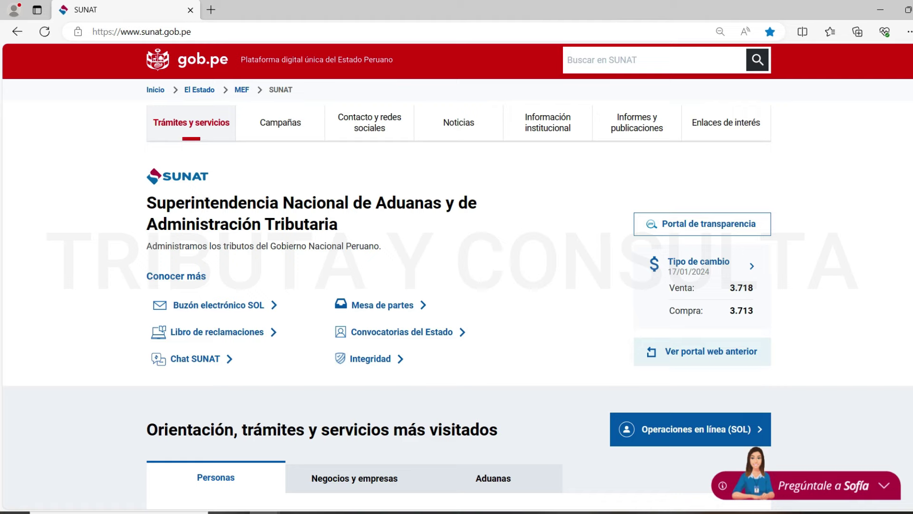
- Open Operaciones en línea (SOL) on the SUNAT website and enter Mis Trámites y Consultas
scroll(646, 267, "down", 3)
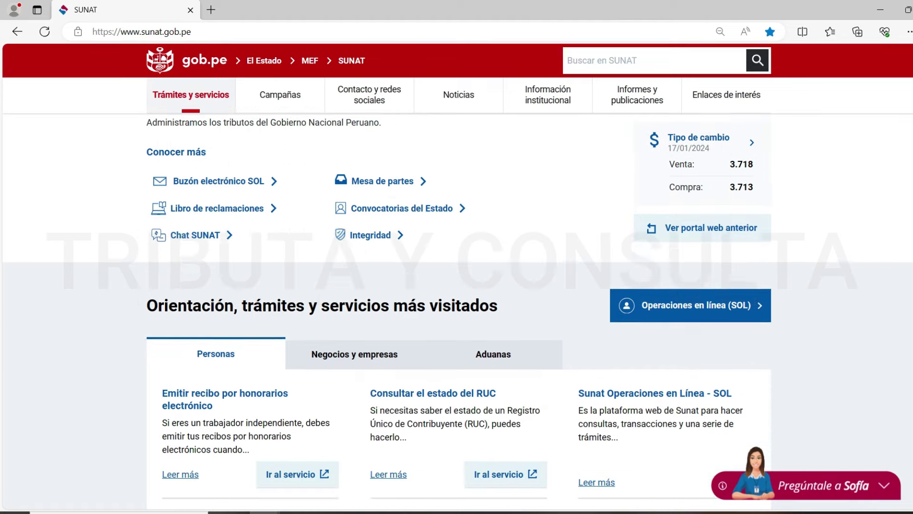
left_click(647, 288)
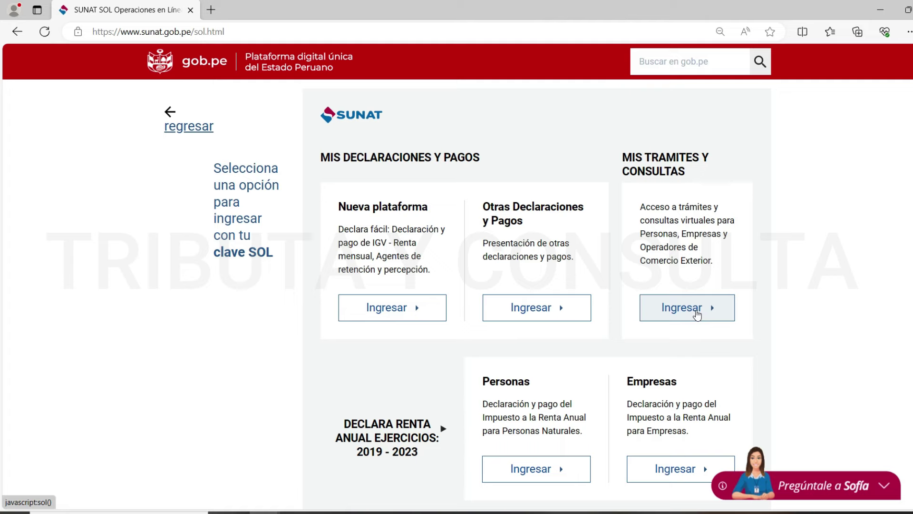
left_click(697, 312)
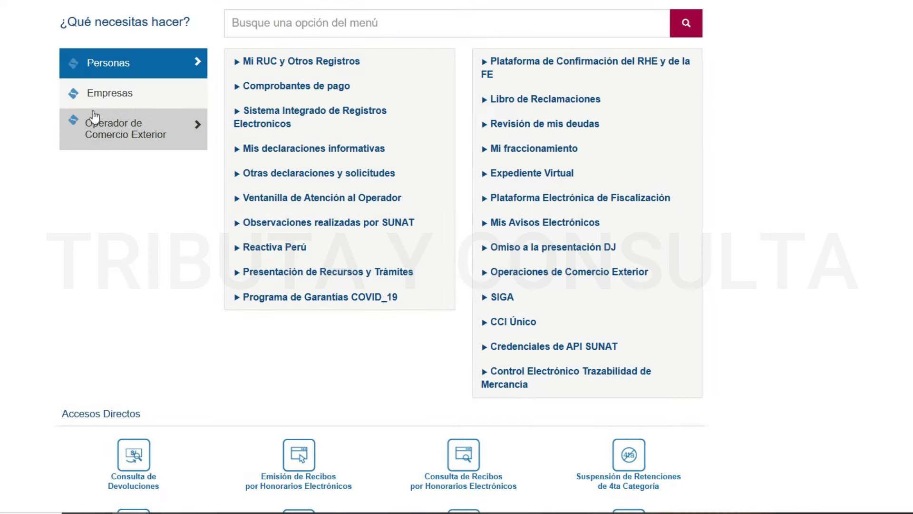
- Open the Emitir Nota de Crédito form for electronic invoices, under Empresas, Comprobantes de pago, SEE - SOL, Factura Electrónica
left_click(114, 102)
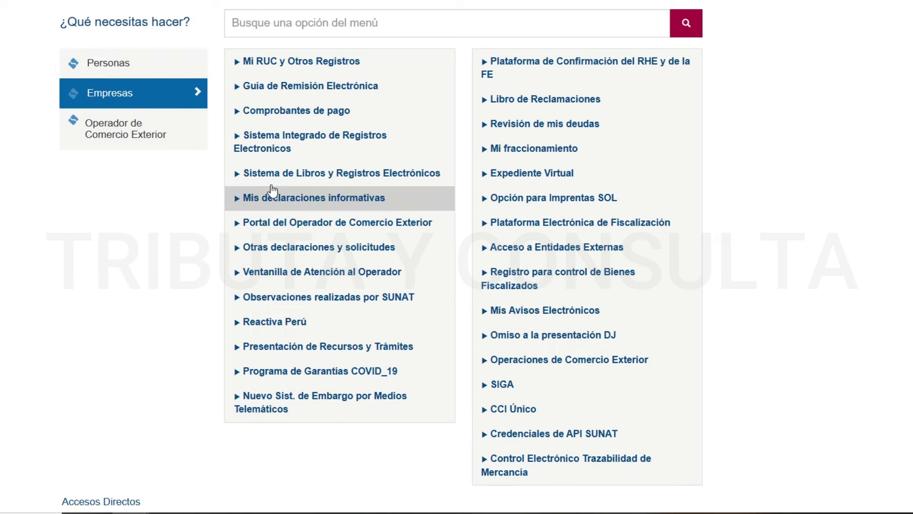
left_click(296, 114)
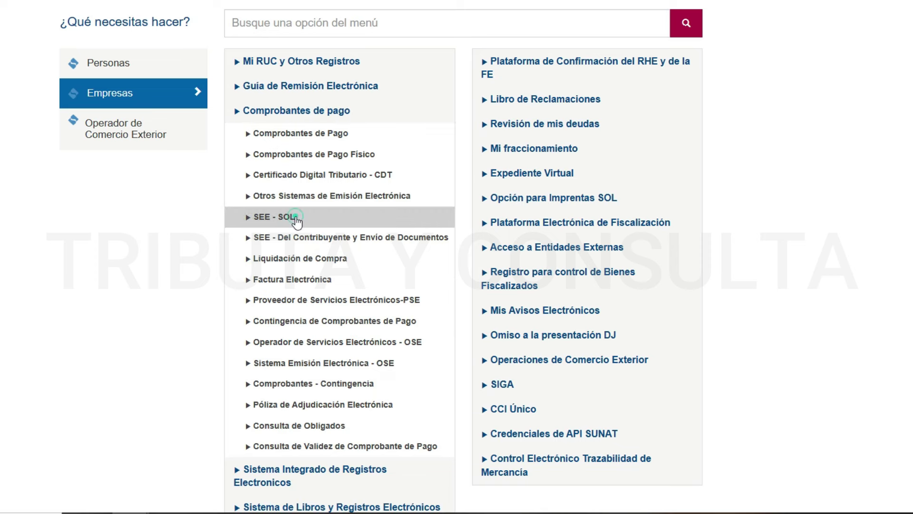
left_click(295, 217)
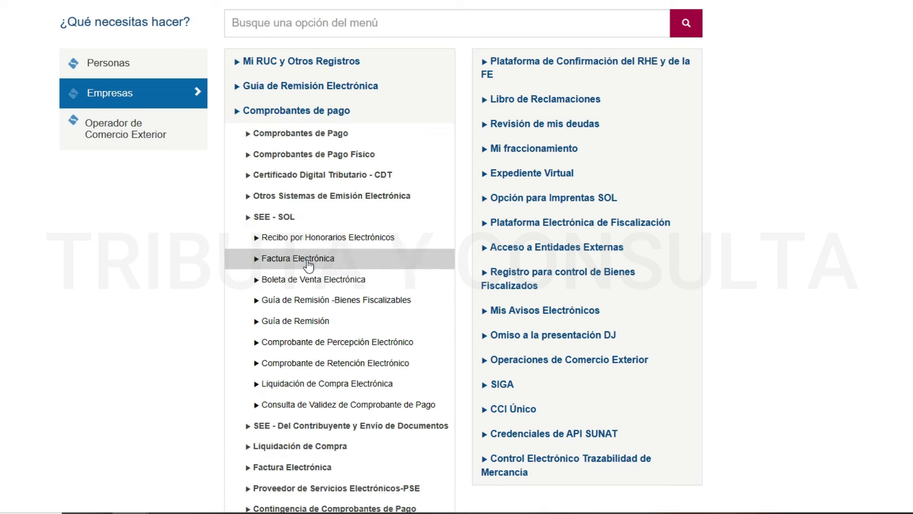
left_click(309, 261)
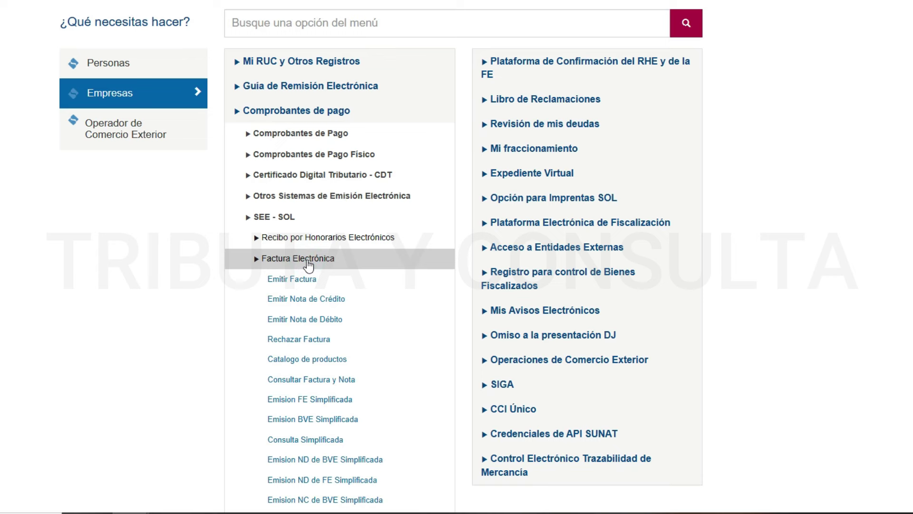
left_click(290, 303)
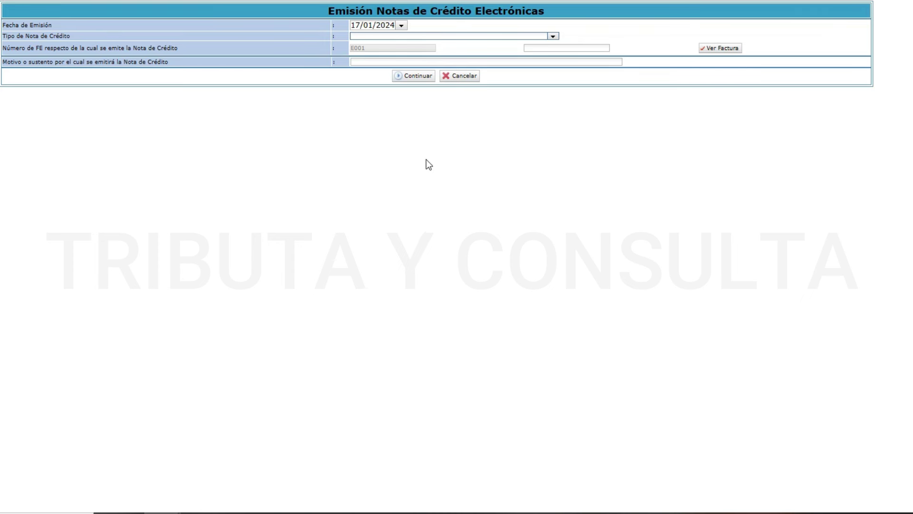
- Check the issue-date calendar and set the credit note type to Anulación de la Operación
left_click(402, 26)
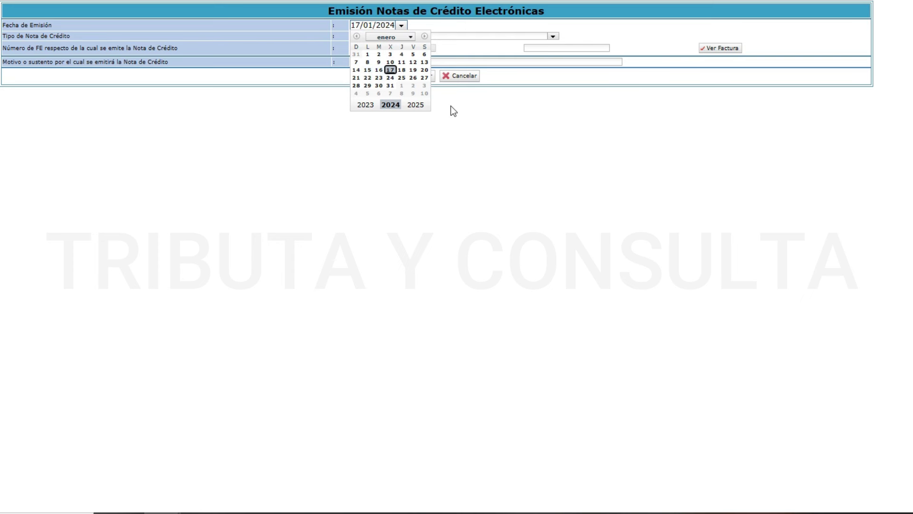
left_click(464, 117)
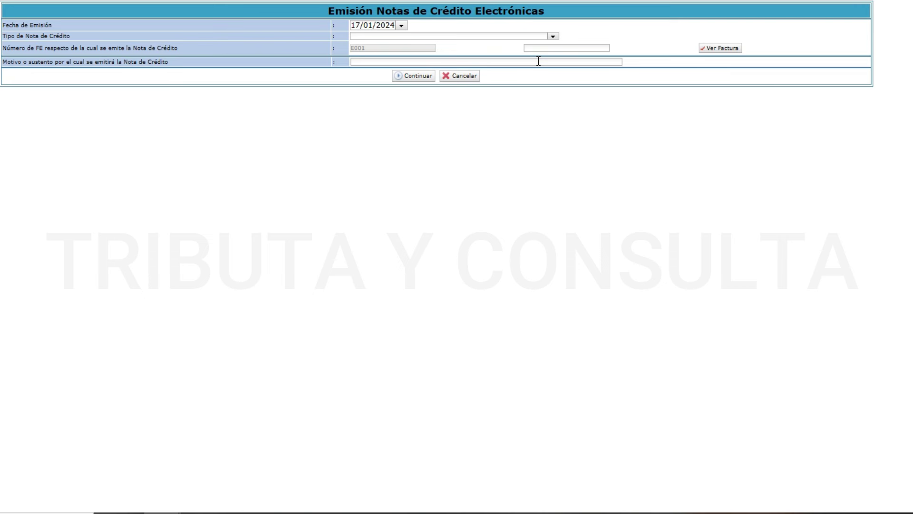
left_click(553, 37)
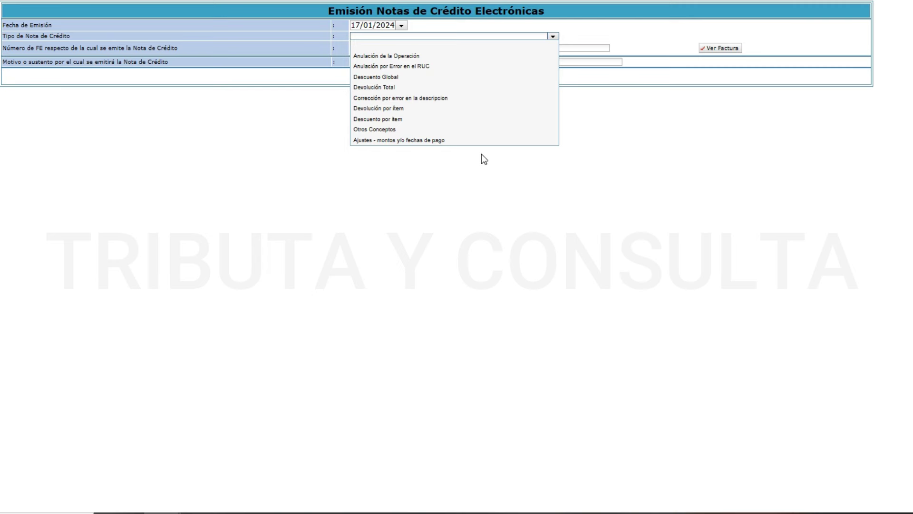
key("ctrl+plus")
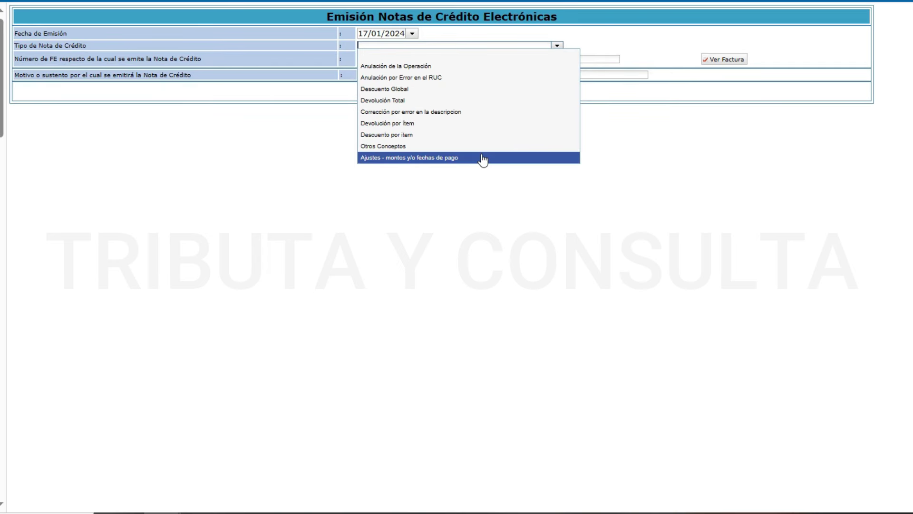
key("ctrl+plus")
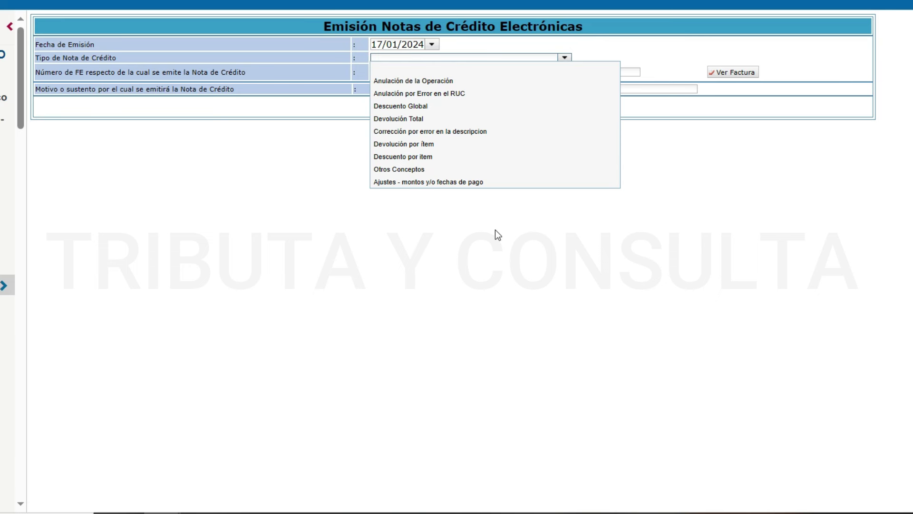
left_click(432, 84)
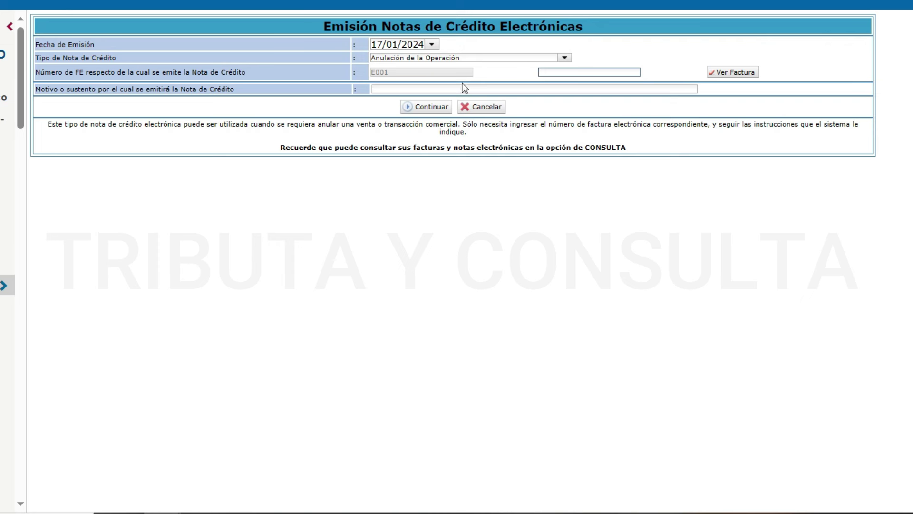
- Compare the fields required for the Anulación por Error en el RUC and Anulación de la Operación credit note types
left_click(470, 57)
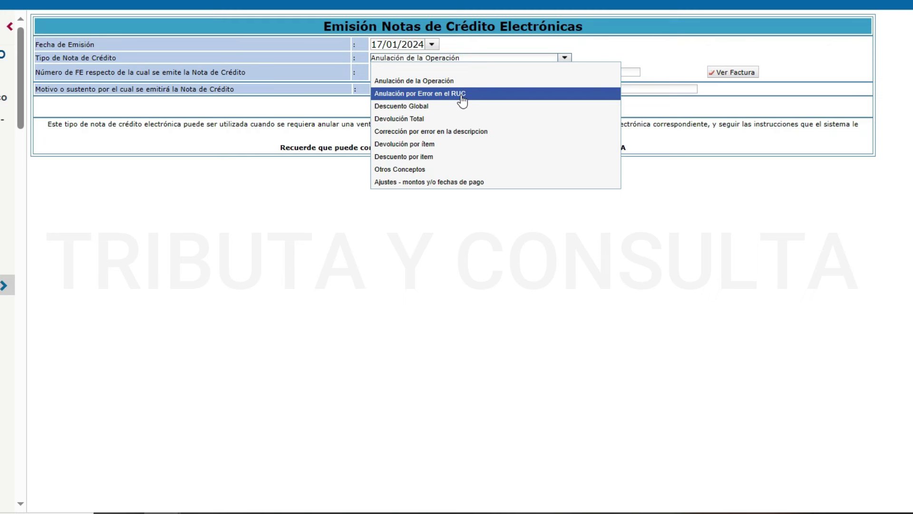
left_click(461, 93)
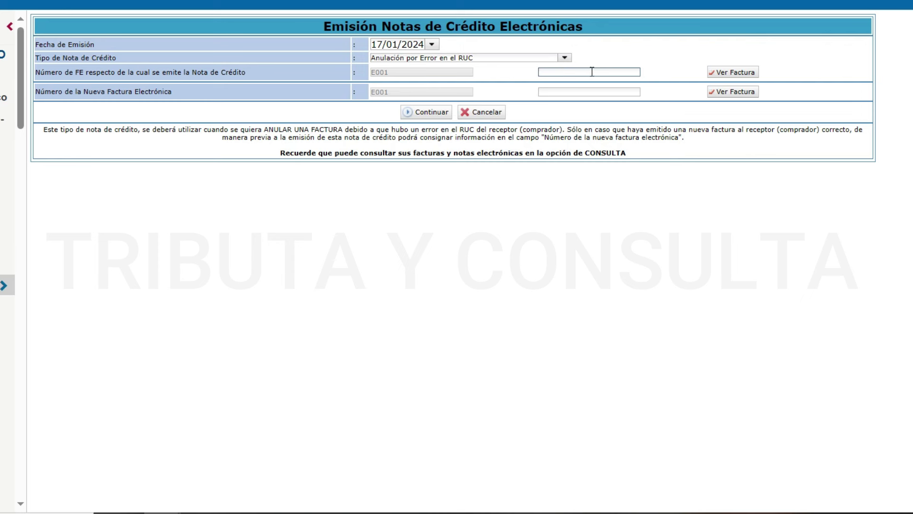
left_click(577, 93)
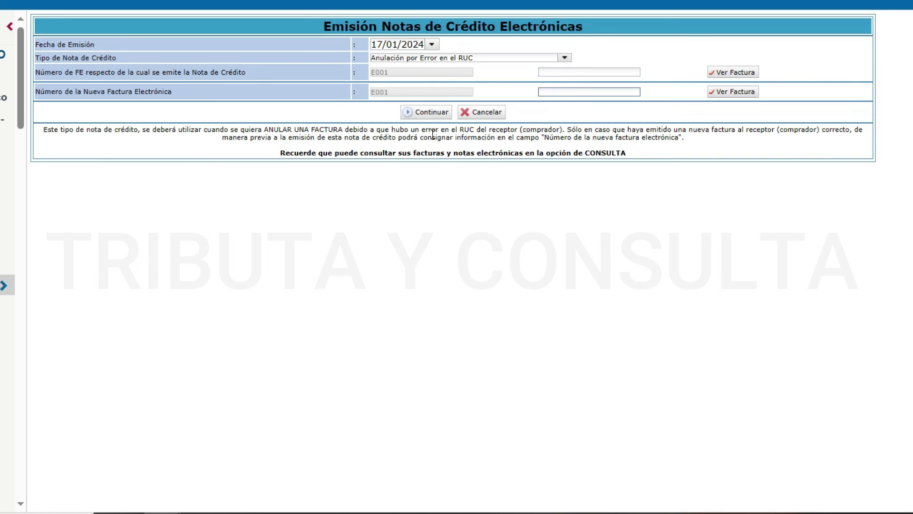
left_click(557, 59)
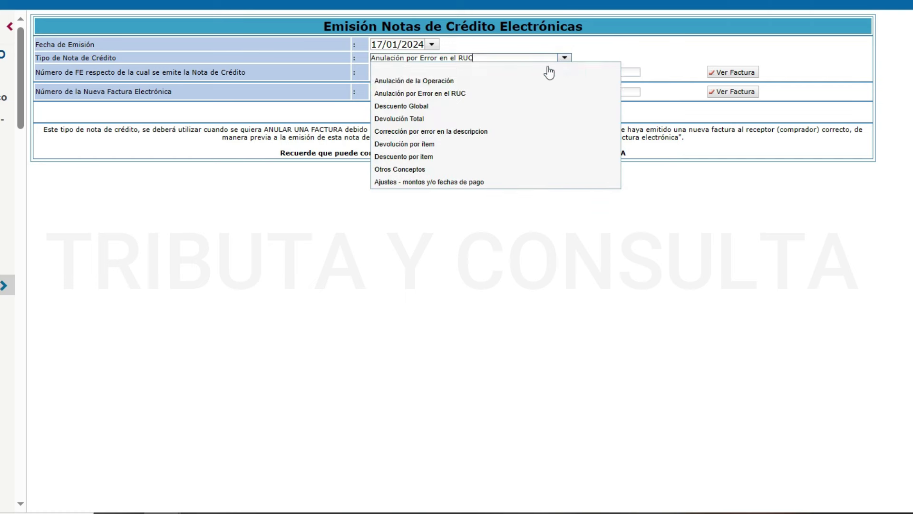
left_click(524, 82)
left_click(572, 72)
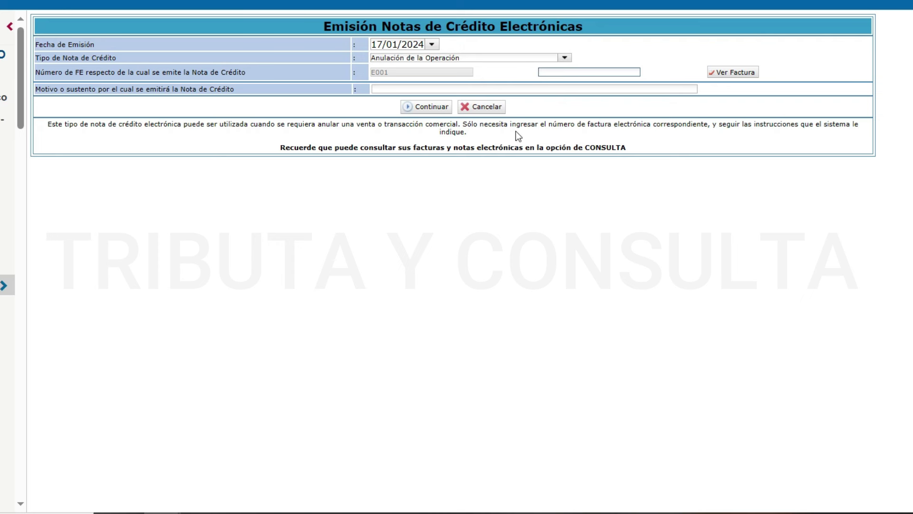
- Examine the form fields and guidance for the Descuento Global and Devolución Total credit note types
left_click(565, 58)
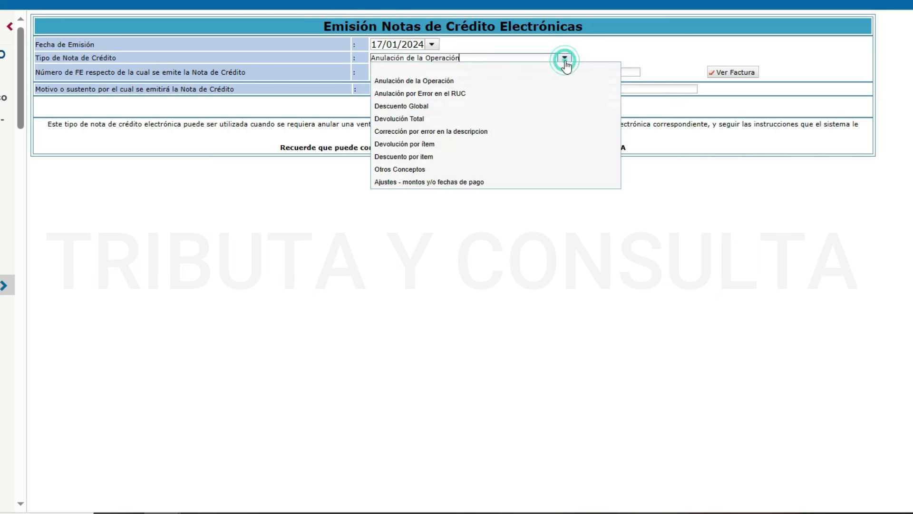
left_click(507, 109)
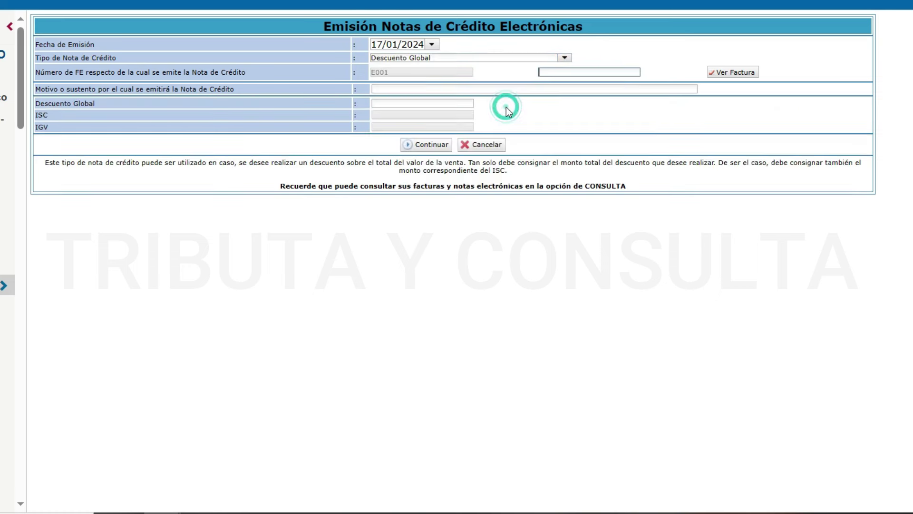
left_click(560, 75)
left_click(565, 59)
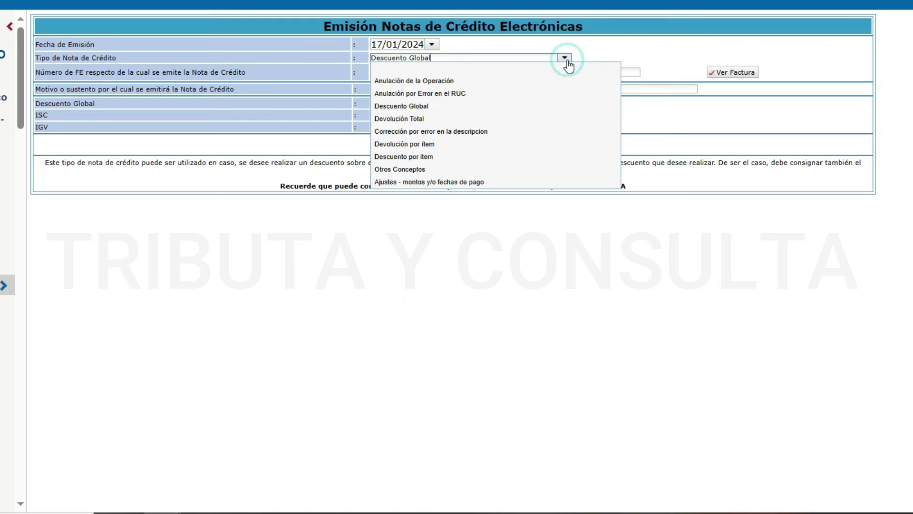
left_click(515, 123)
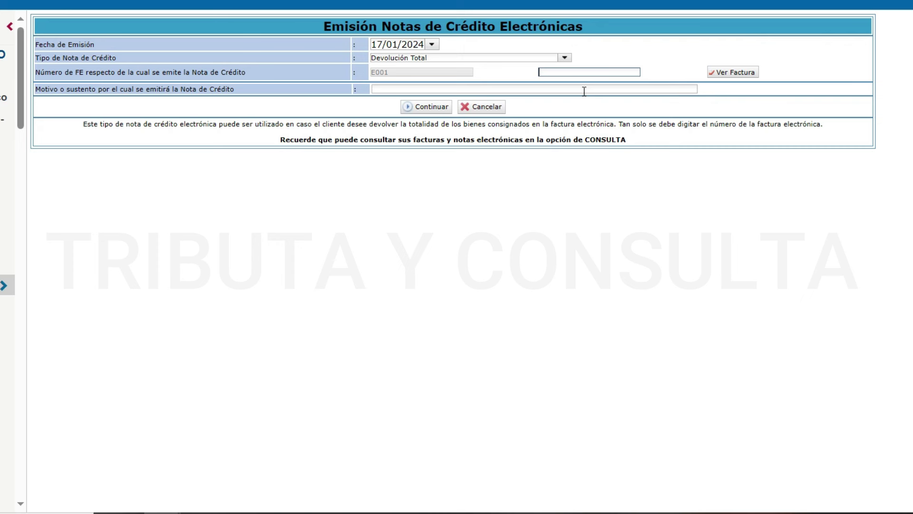
- Examine the form fields for the Corrección por error en la descripcion and Devolución por ítem credit note types
left_click(564, 58)
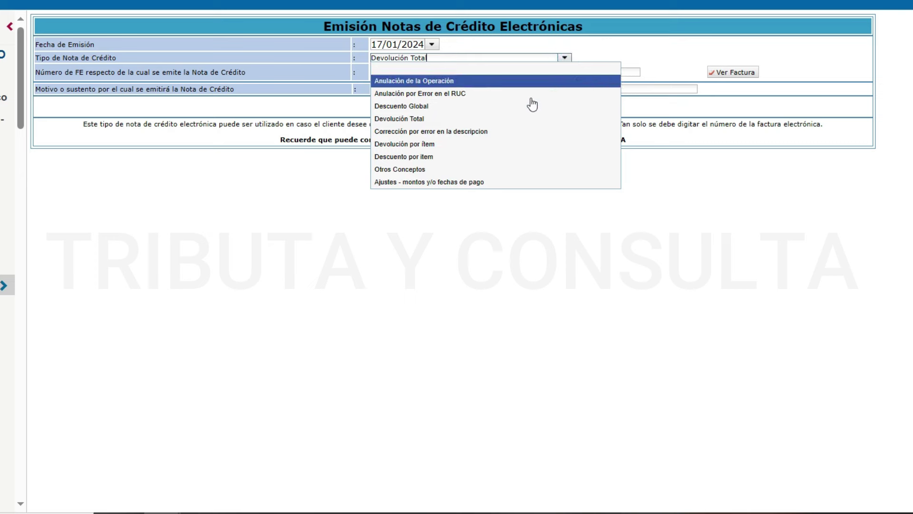
left_click(498, 132)
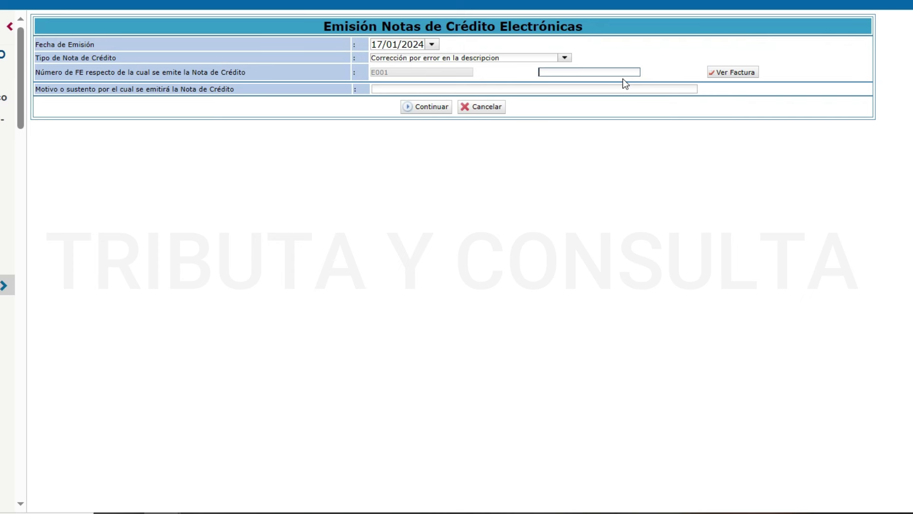
left_click(565, 58)
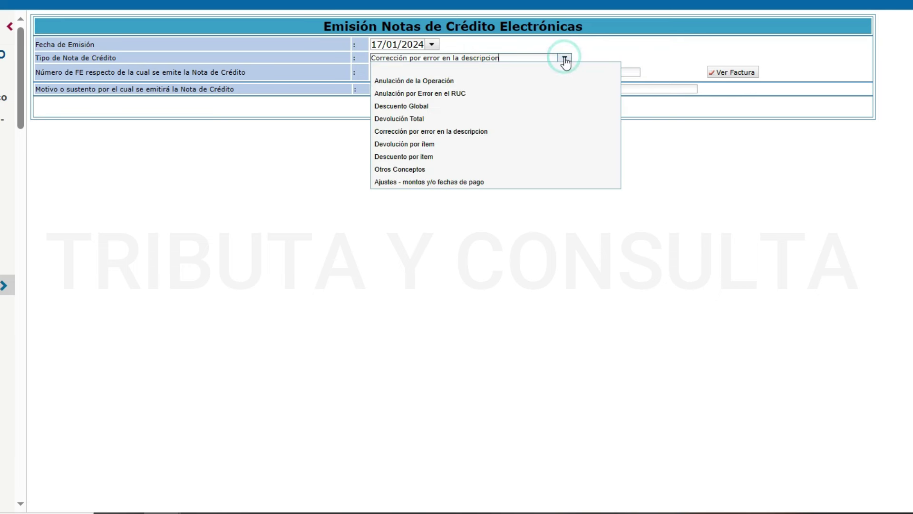
left_click(491, 151)
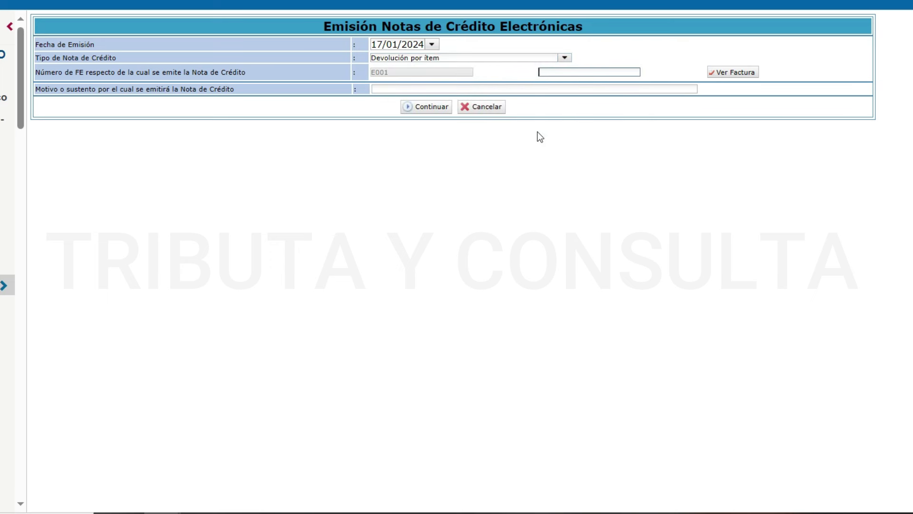
left_click(594, 70)
- Examine the form fields for the Descuento por item and Otros Conceptos credit note types
left_click(565, 59)
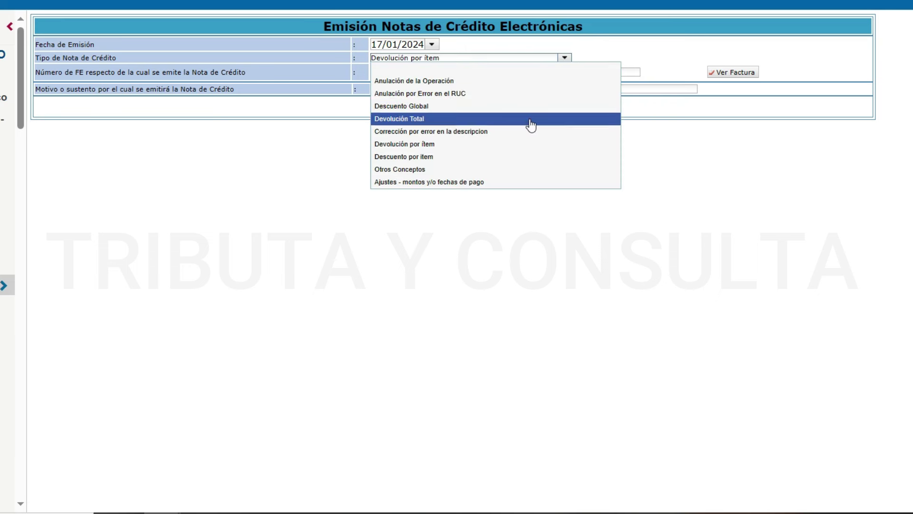
left_click(507, 159)
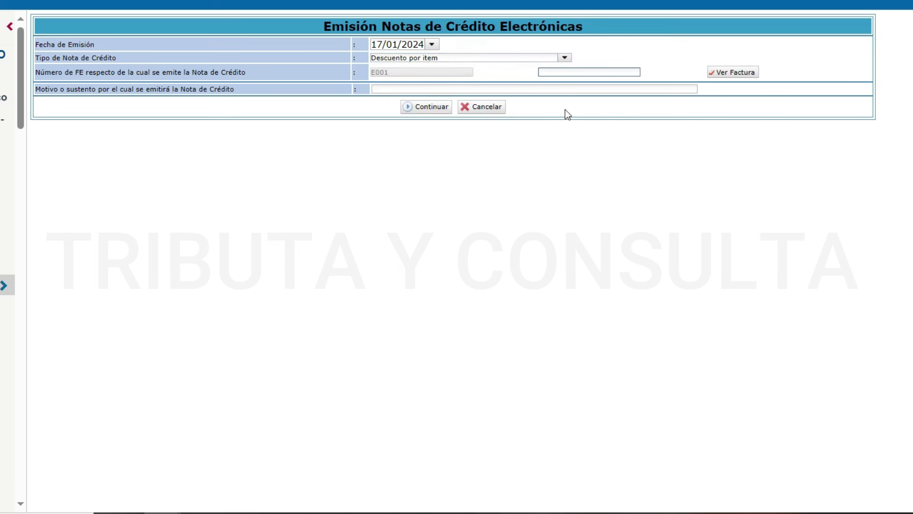
left_click(575, 72)
left_click(565, 58)
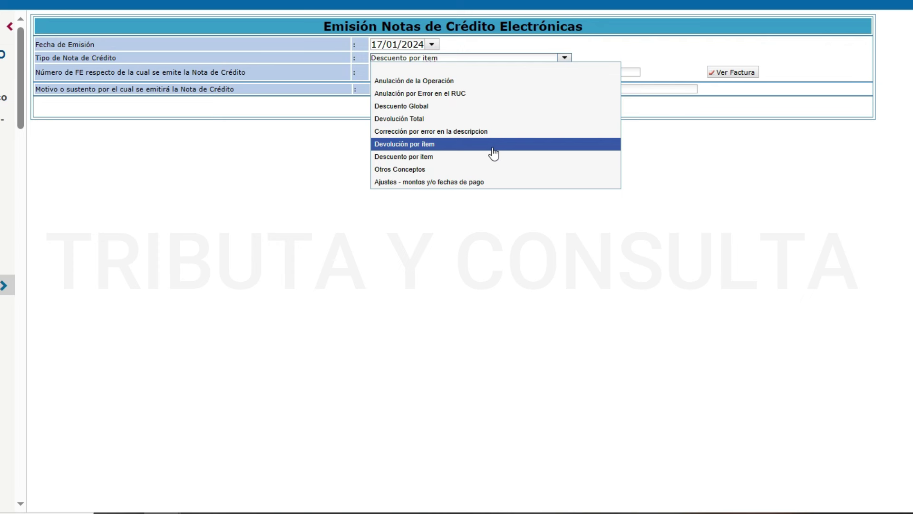
left_click(475, 169)
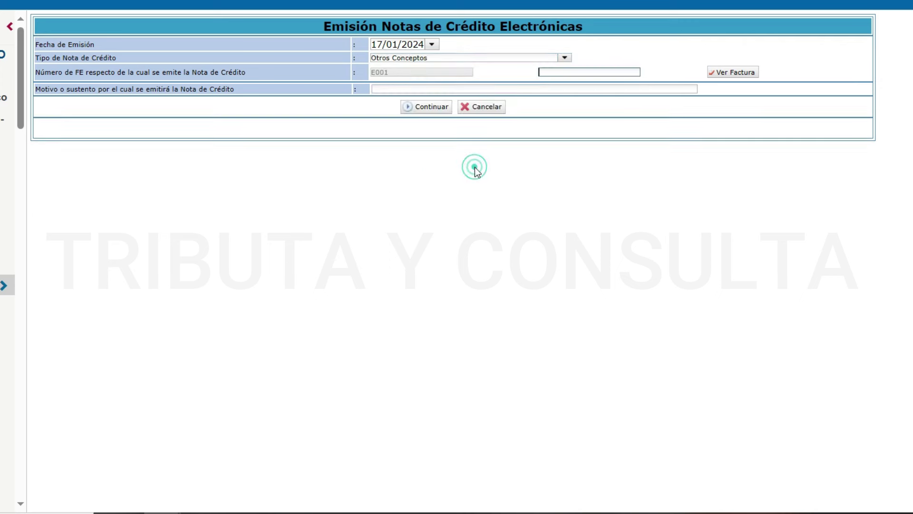
- Review the Ajustes - montos y/o fechas de pago form, and set the credit note type back to Anulación de la Operación
left_click(566, 59)
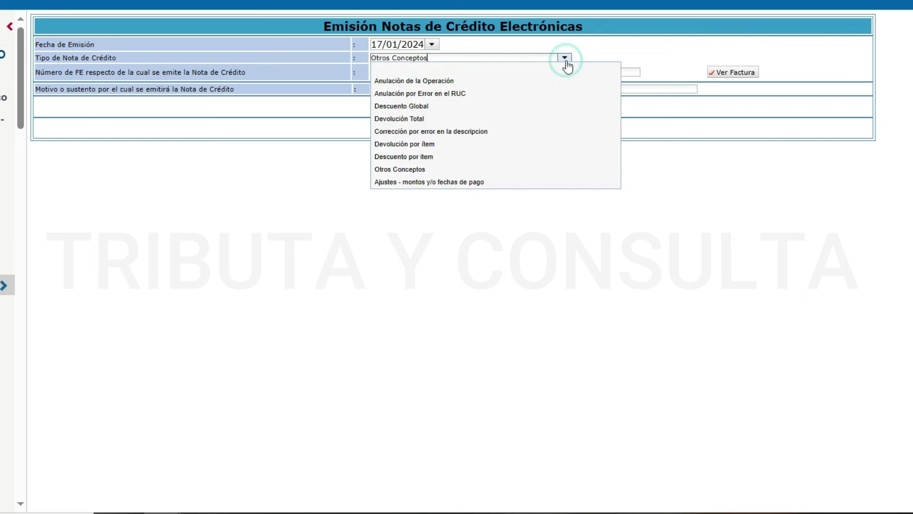
left_click(508, 185)
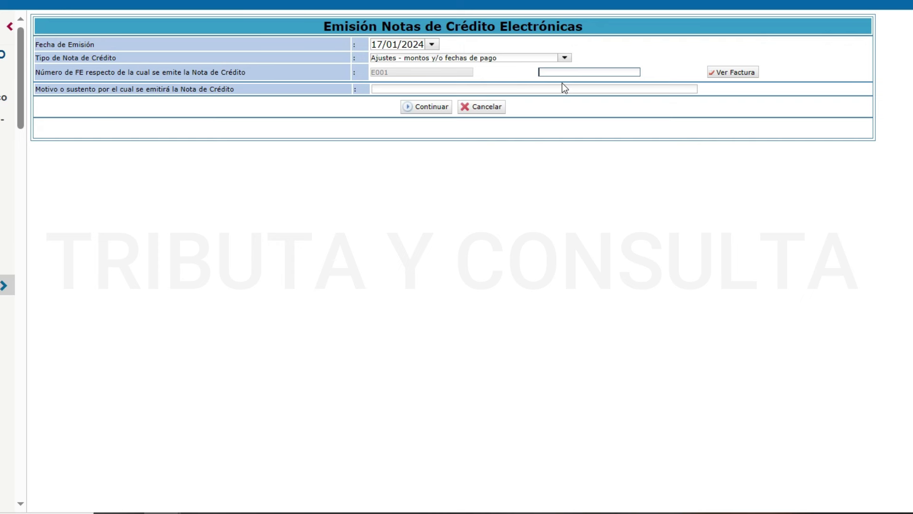
left_click(566, 59)
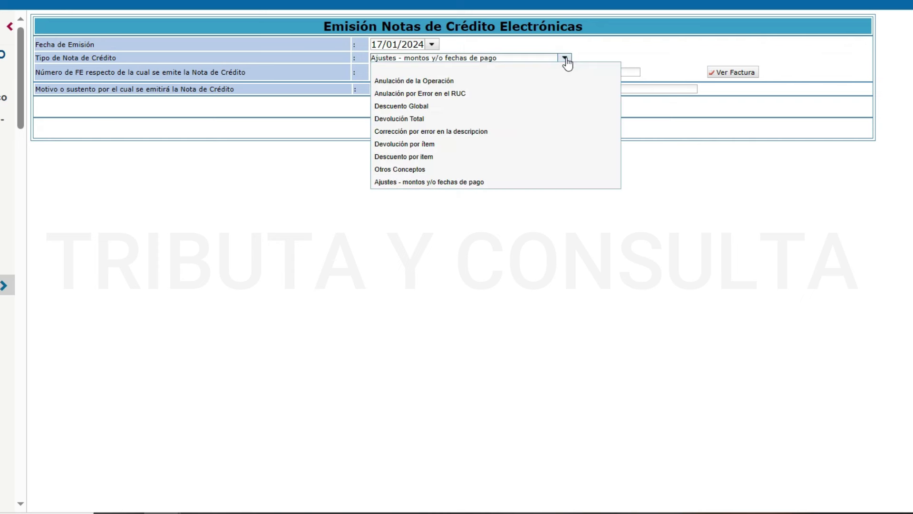
left_click(556, 85)
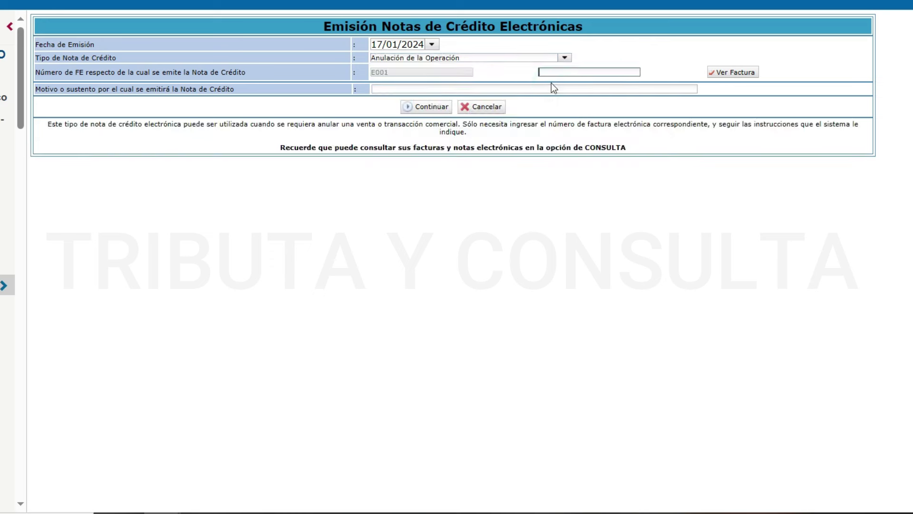
- Enter 321 as the number of the E001 electronic invoice being credited, view that invoice, and close its preview
left_click(583, 72)
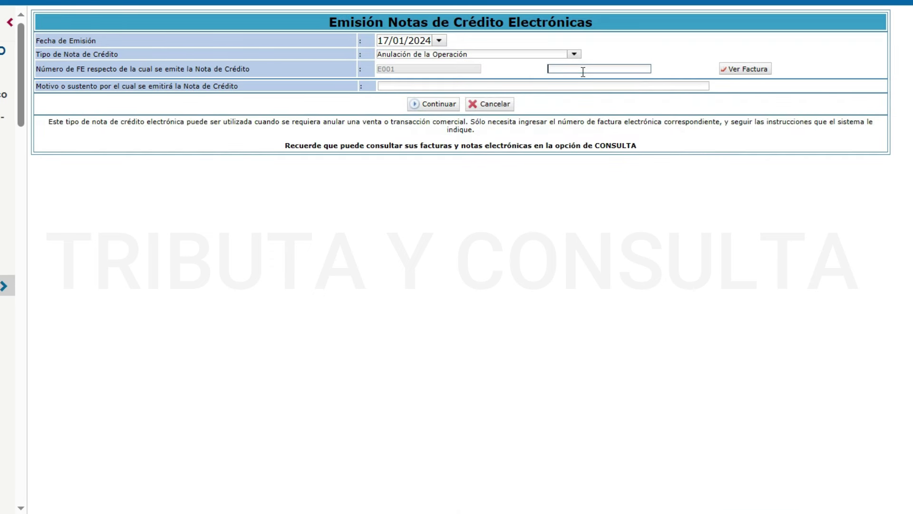
type("321")
left_click(738, 71)
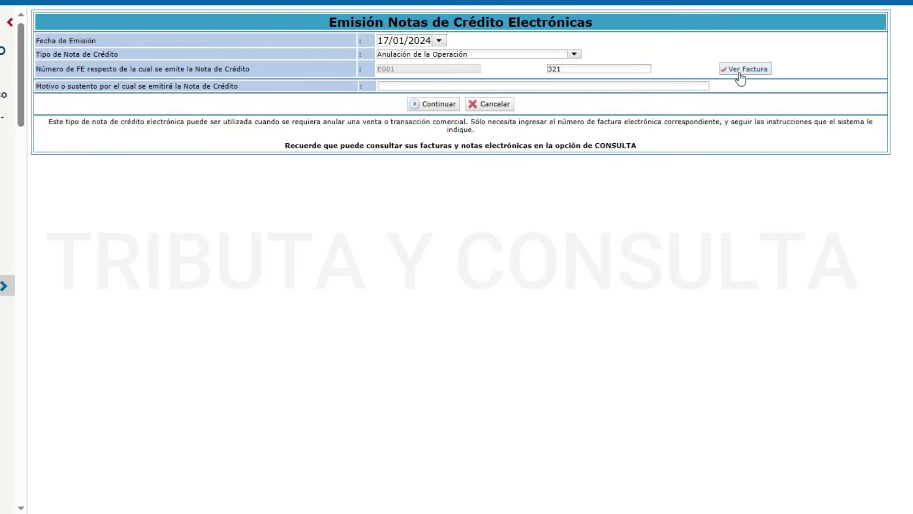
left_click(740, 74)
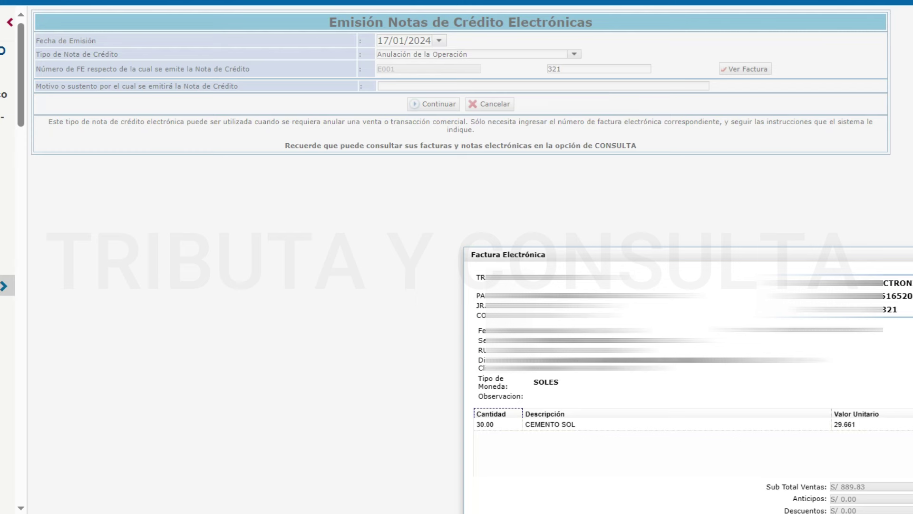
key("Escape")
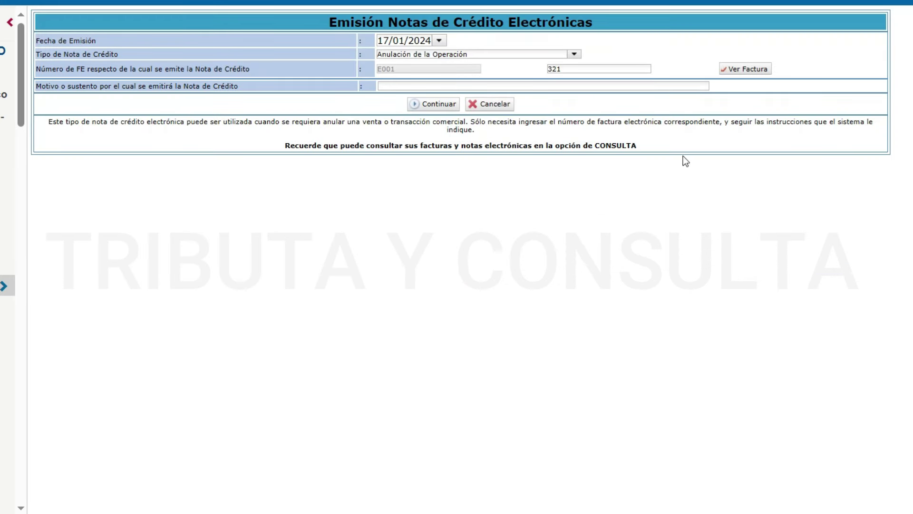
- Enter "ANULACION DE LA OPERACION POR NO LLEGAR A ACUERDOS COMERCIALES" as the reason for the credit note
left_click(408, 86)
type("ANULACION ")
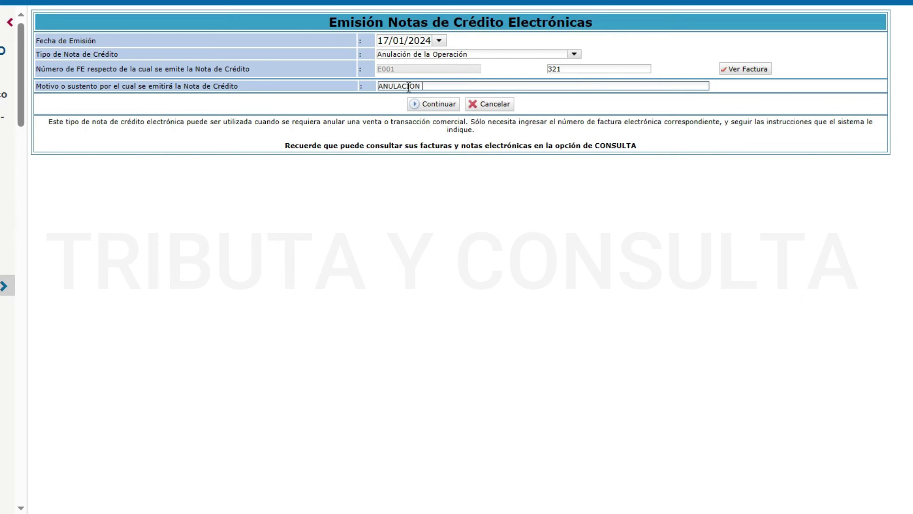
type("DE LA OPERACION POR N")
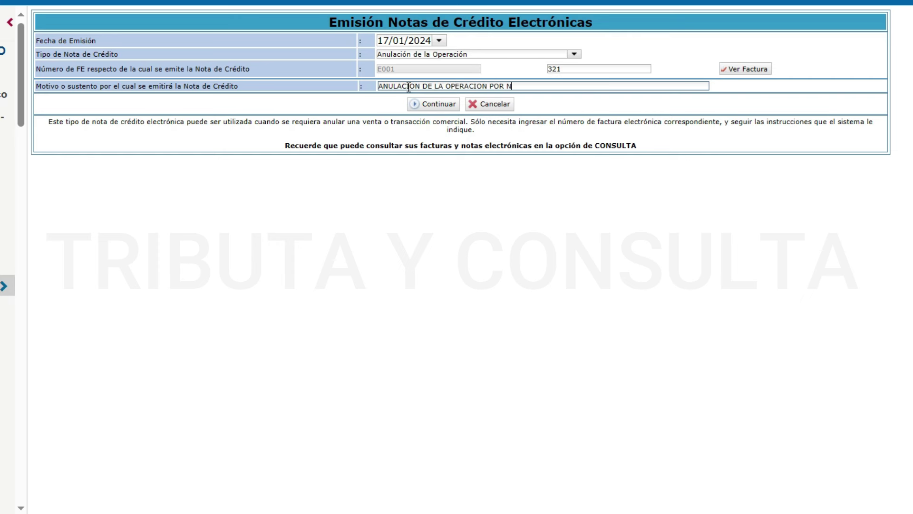
type("O LLEGAR A ACUERDOS COMERCIALES")
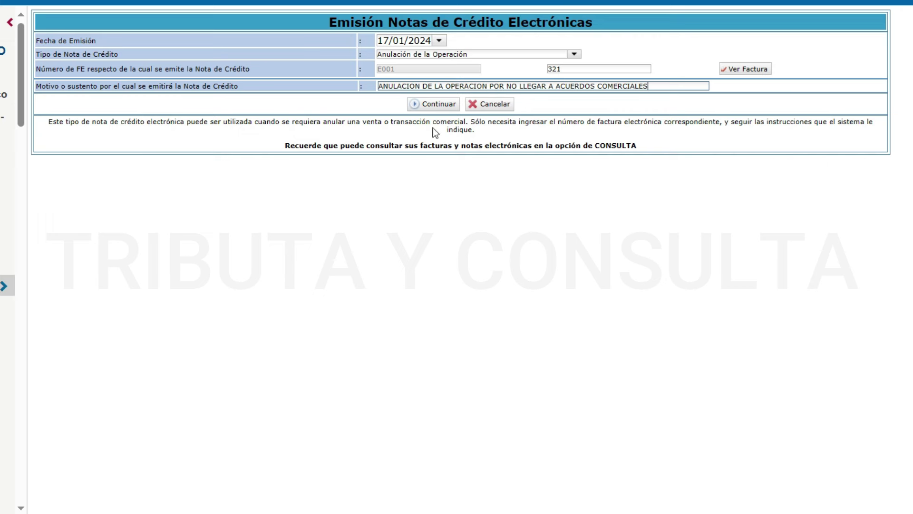
- Continue to the preliminary credit note for invoice E001-321, issue it, and accept the issuance confirmation
left_click(425, 112)
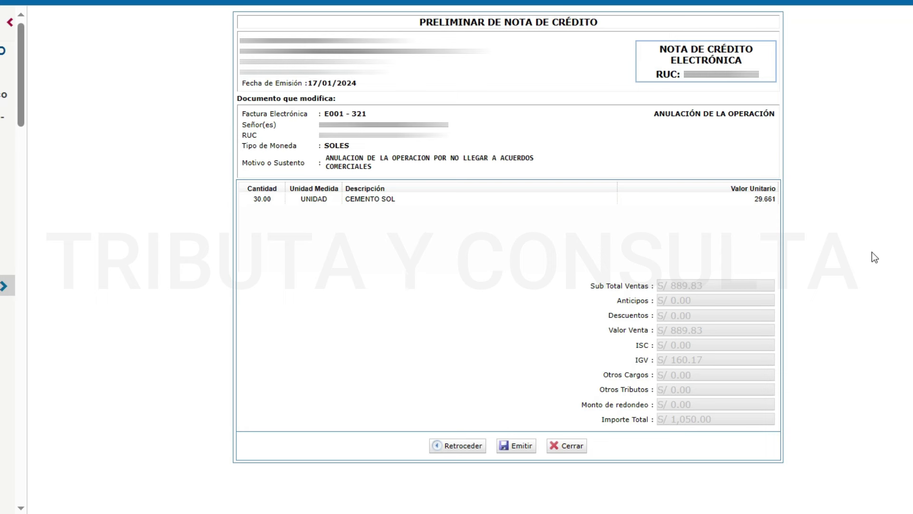
left_click(501, 451)
left_click(495, 301)
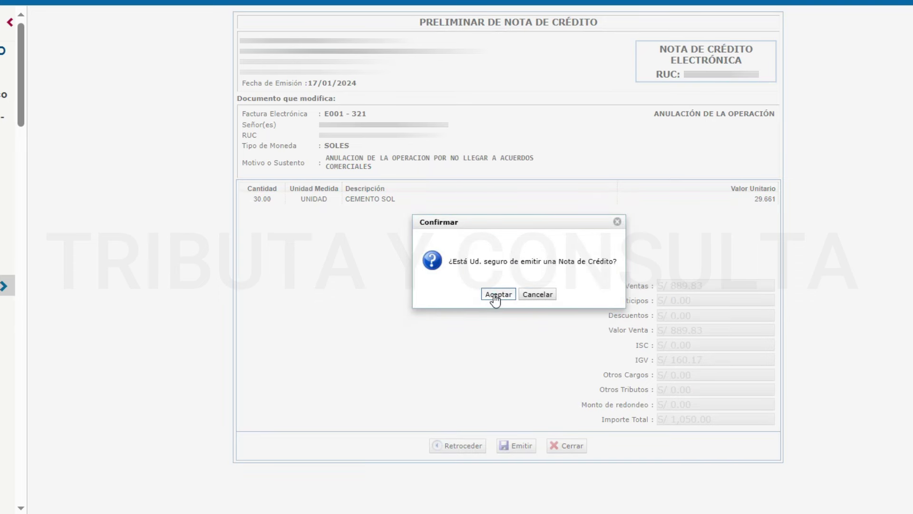